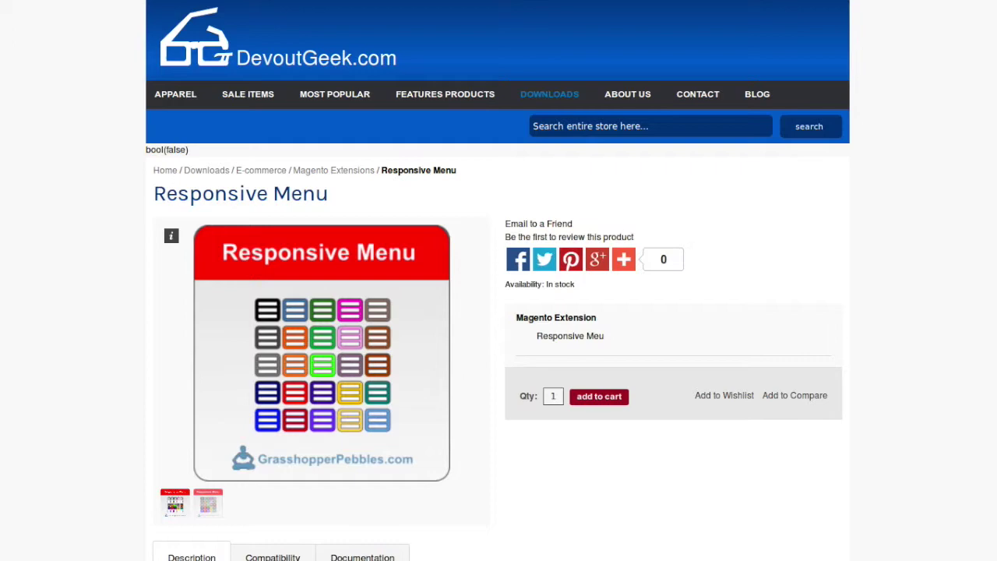
# Review the GrasshopperPebbles Responsive Menu configuration sections and compare the Current Navigation Parent setting with the storefront's existing navigation bar
pyautogui.moveTo(478, 247)
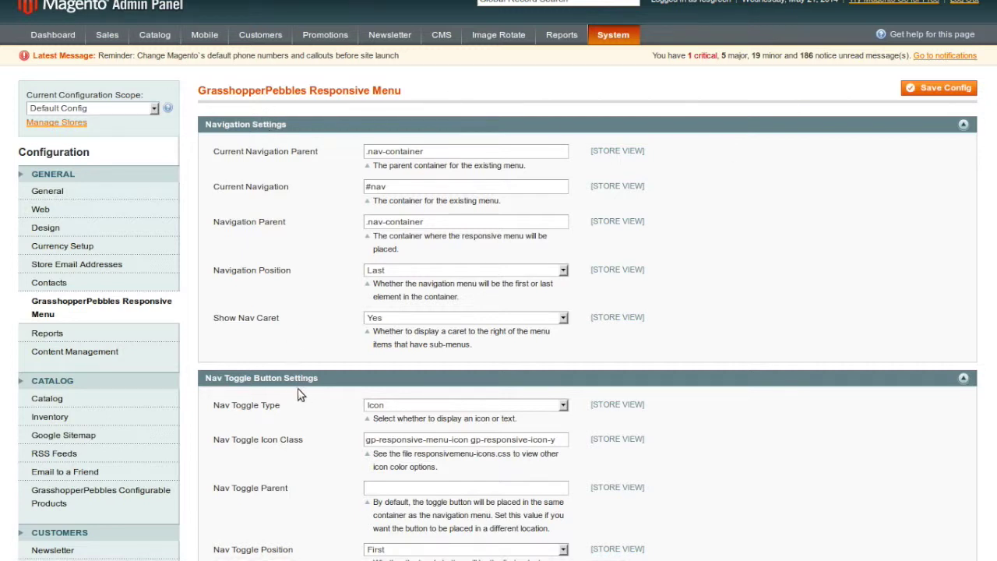
pyautogui.scroll(-3, 311, 399)
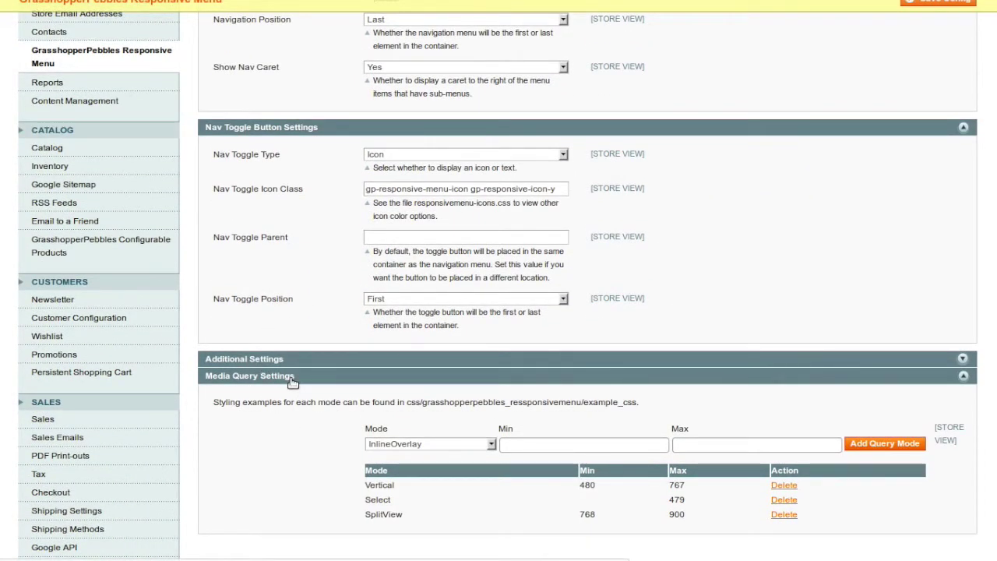
pyautogui.scroll(3, 744, 278)
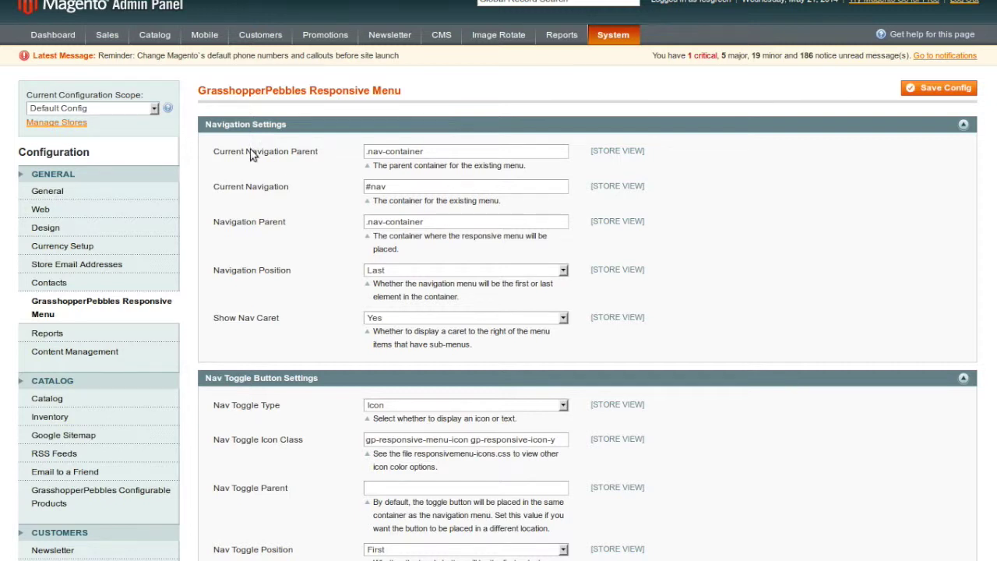
pyautogui.moveTo(217, 155); pyautogui.dragTo(322, 156)
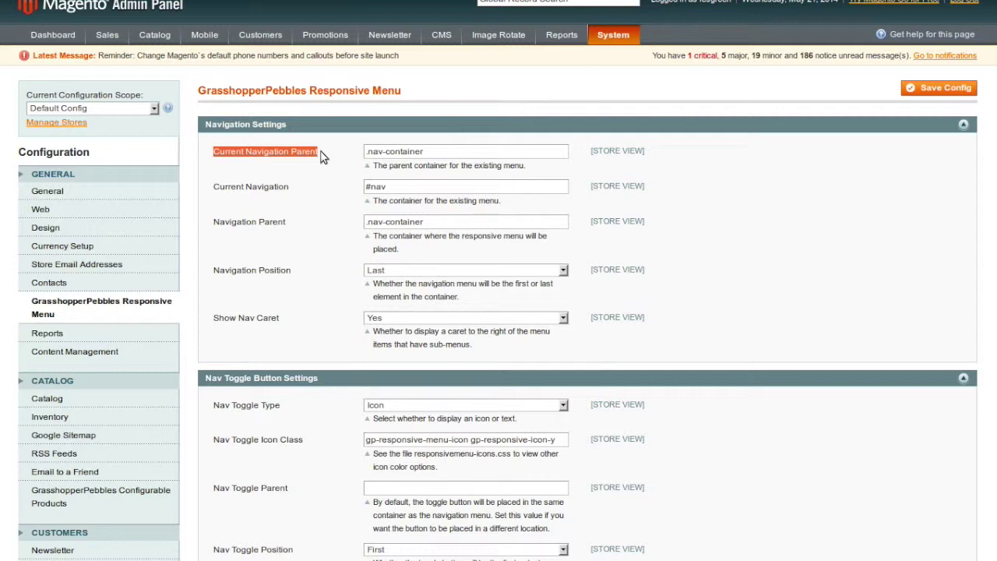
pyautogui.click(300, 173)
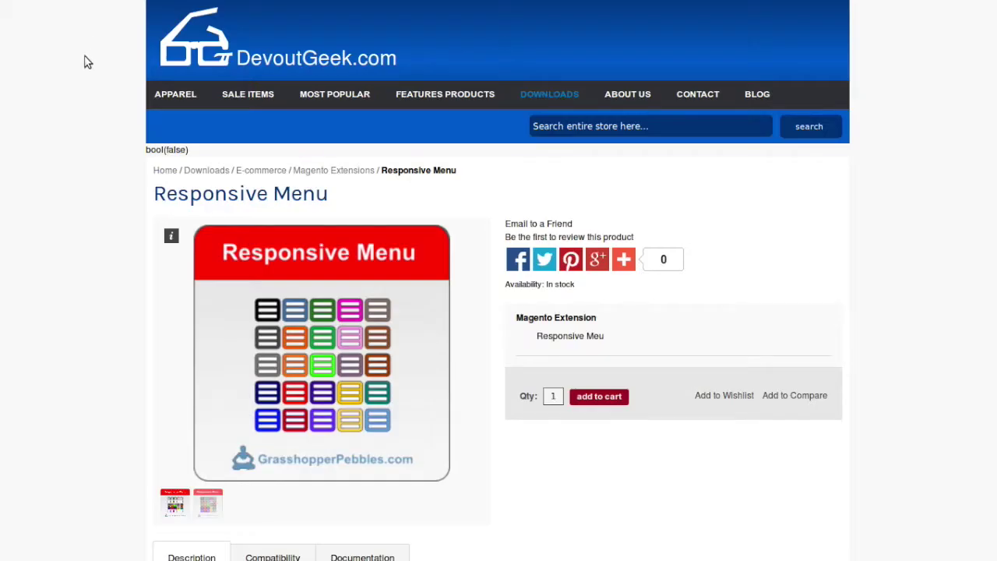
pyautogui.moveTo(162, 87)
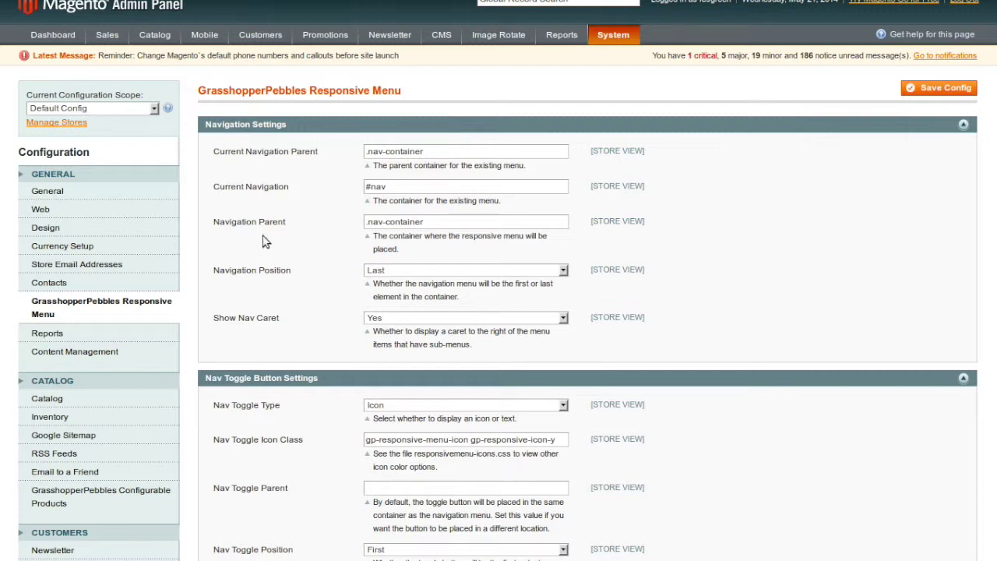
# Collapse the Navigation Settings section and check the available options for Nav Toggle Type, keeping Icon
pyautogui.click(260, 131)
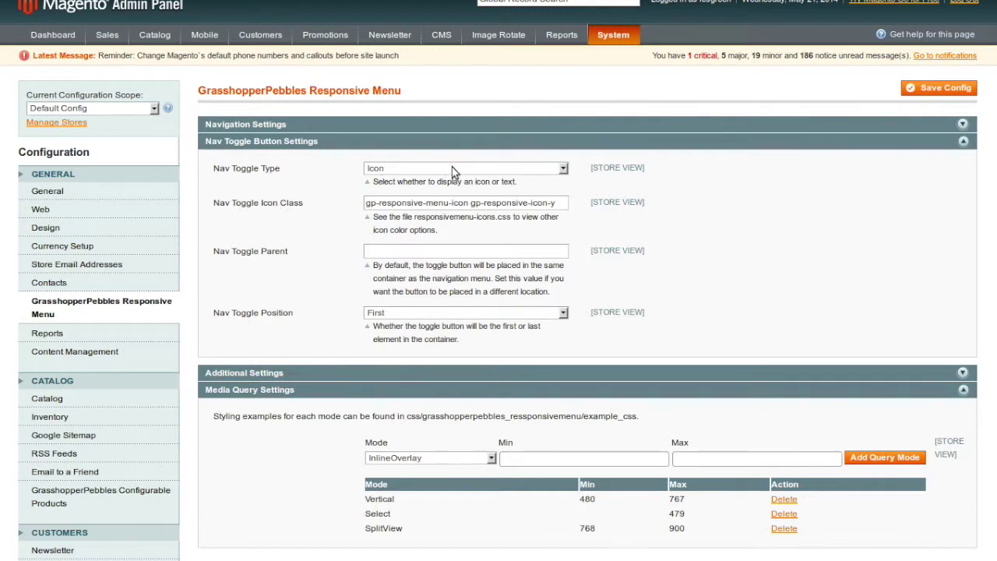
pyautogui.click(482, 171)
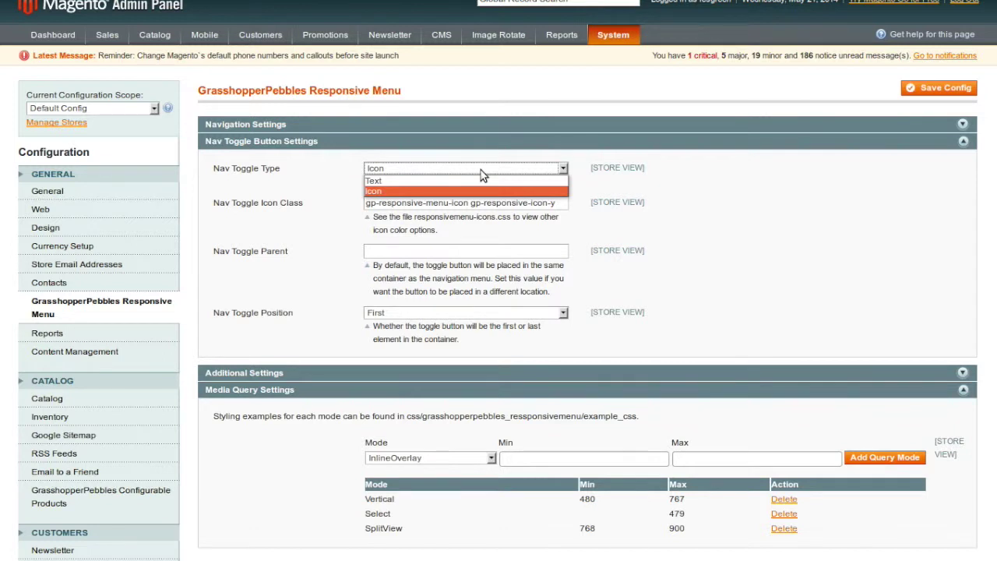
pyautogui.click(481, 171)
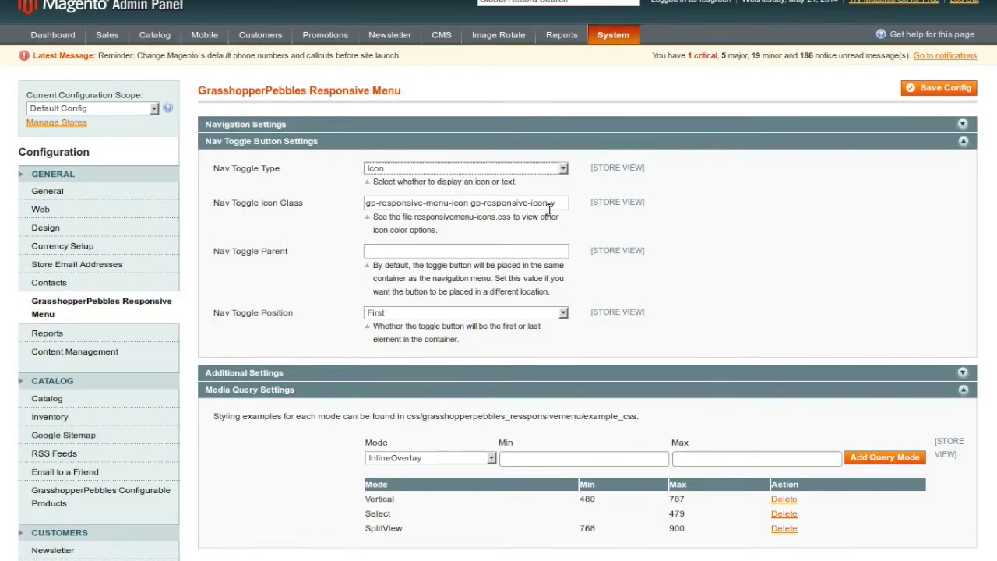
# Examine the Nav Toggle Icon Class value, look at the extension's CSS files in Aptana Studio, and return to Firefox
pyautogui.click(552, 202)
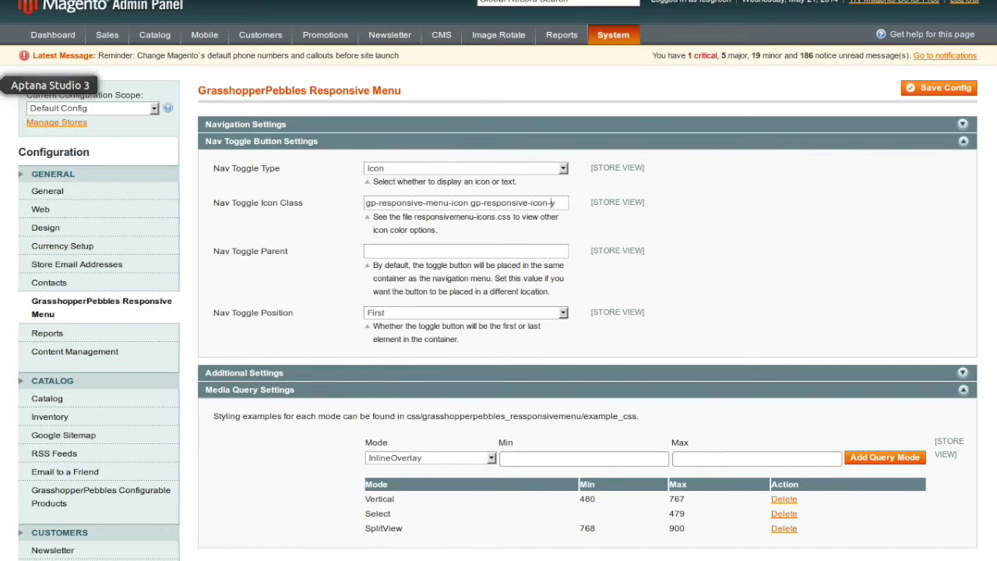
pyautogui.click(15, 85)
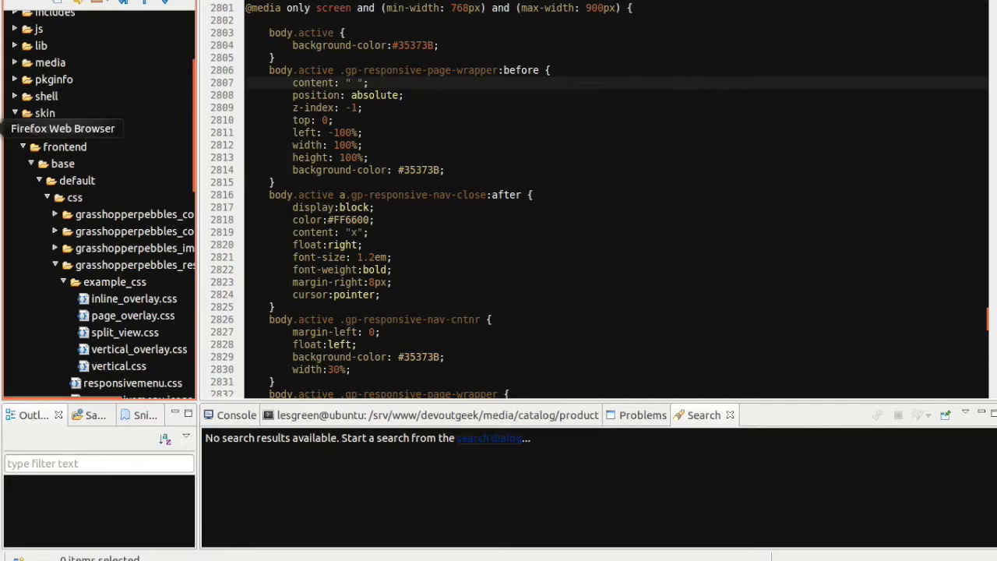
pyautogui.click(15, 129)
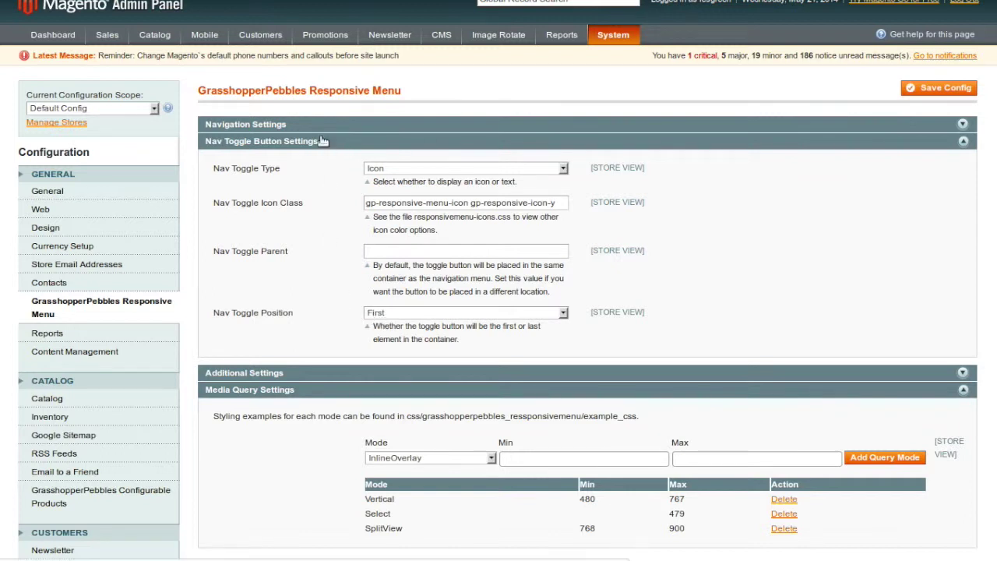
# Expand Navigation Settings to examine Navigation Position, and collapse both Navigation Settings and Nav Toggle Button Settings
pyautogui.click(265, 128)
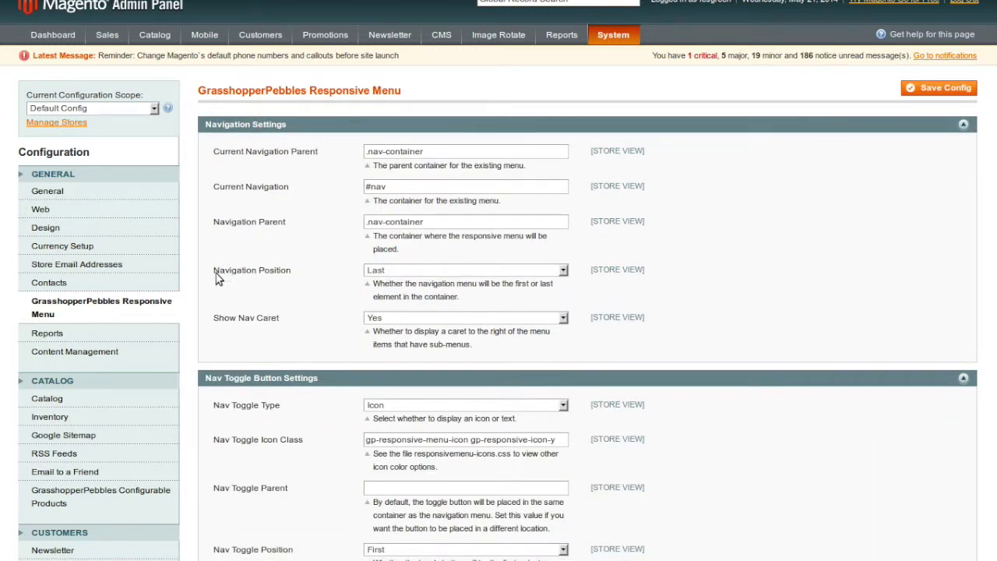
pyautogui.moveTo(215, 274); pyautogui.dragTo(289, 271)
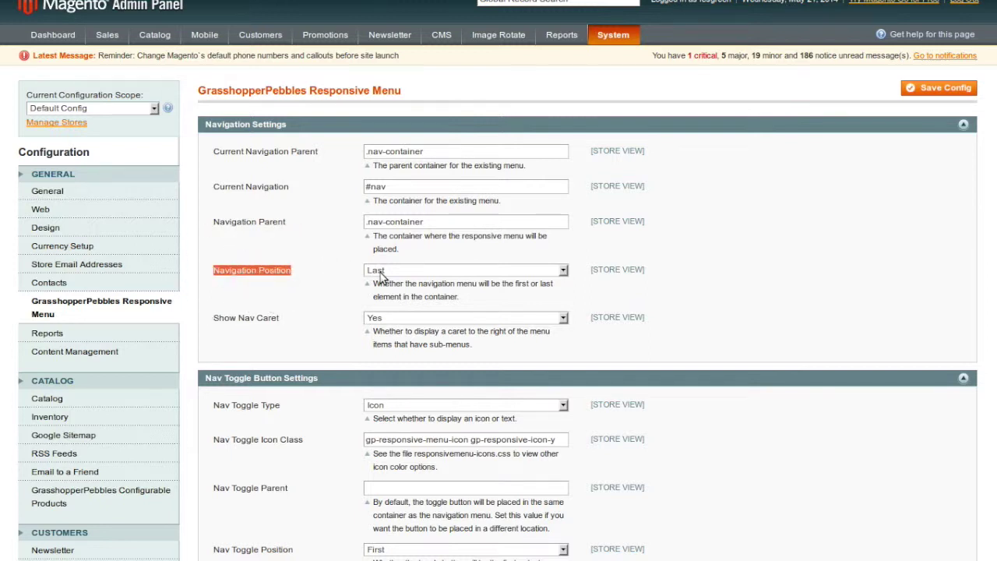
pyautogui.click(265, 125)
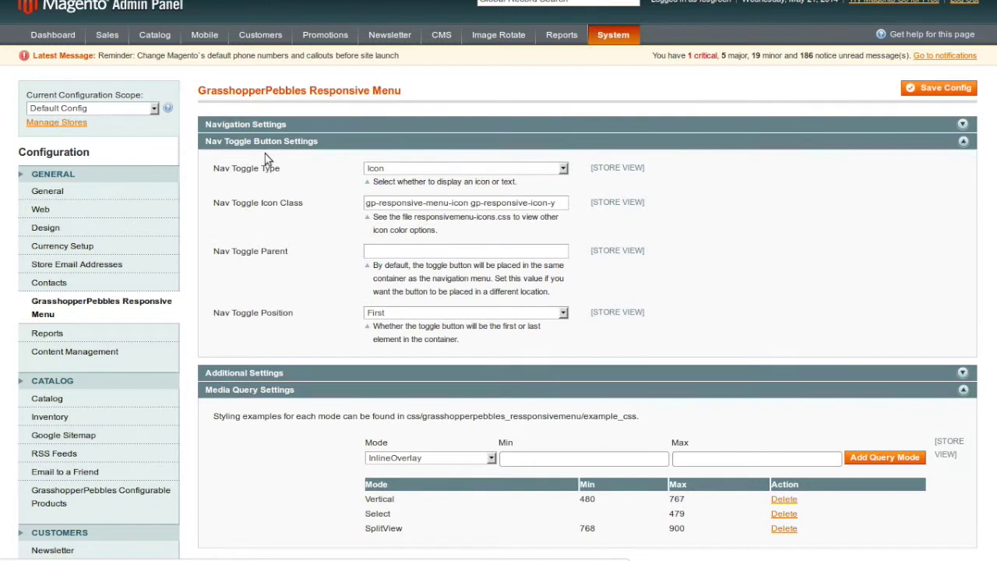
pyautogui.click(263, 143)
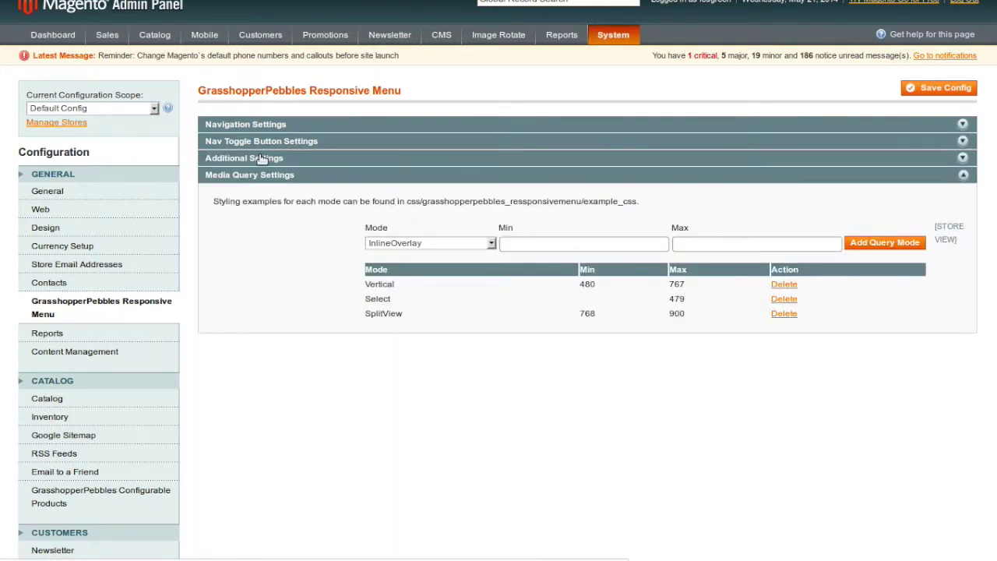
# Review and collapse the Additional Settings section, and check which modes are available under Media Query Settings
pyautogui.click(262, 159)
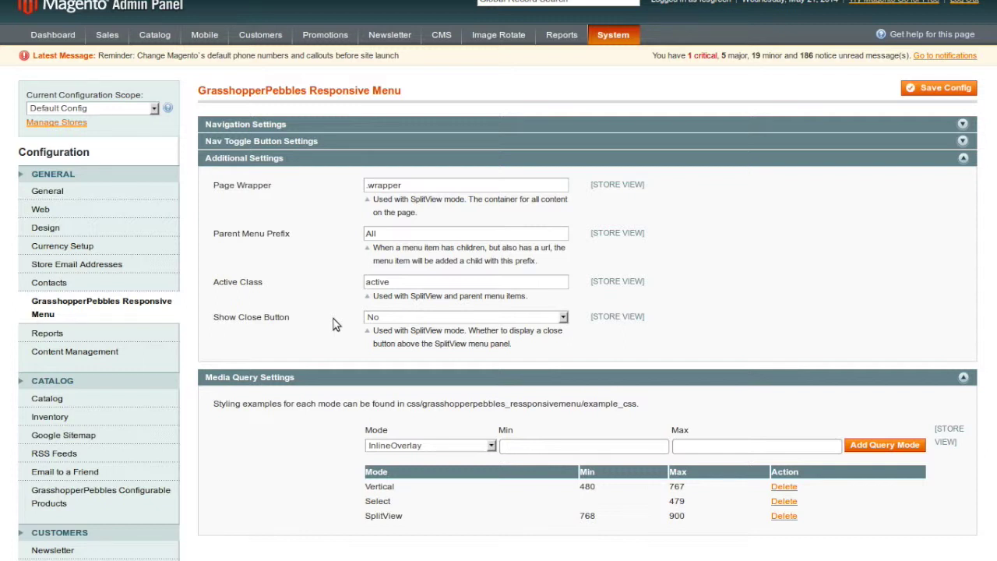
pyautogui.click(261, 159)
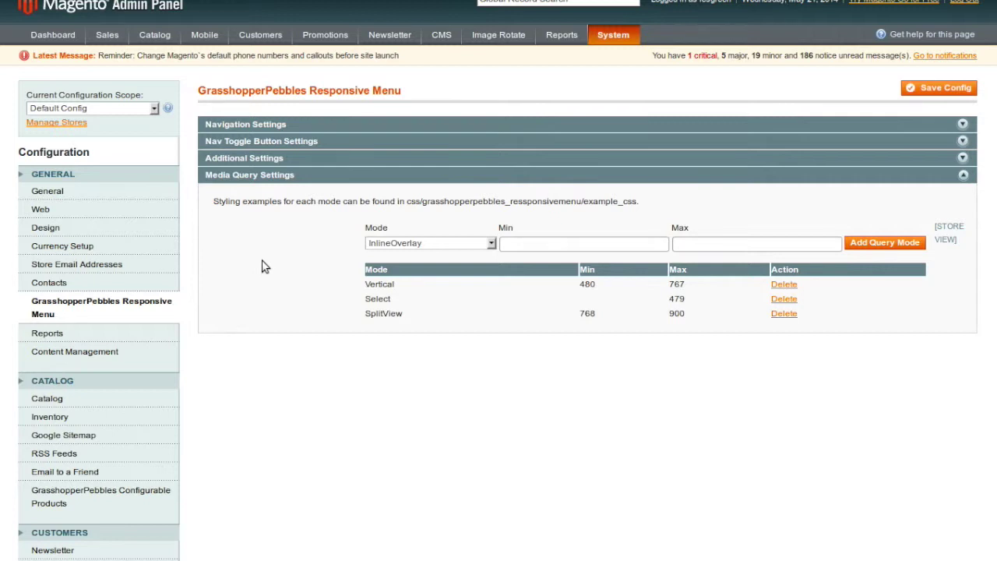
pyautogui.click(448, 245)
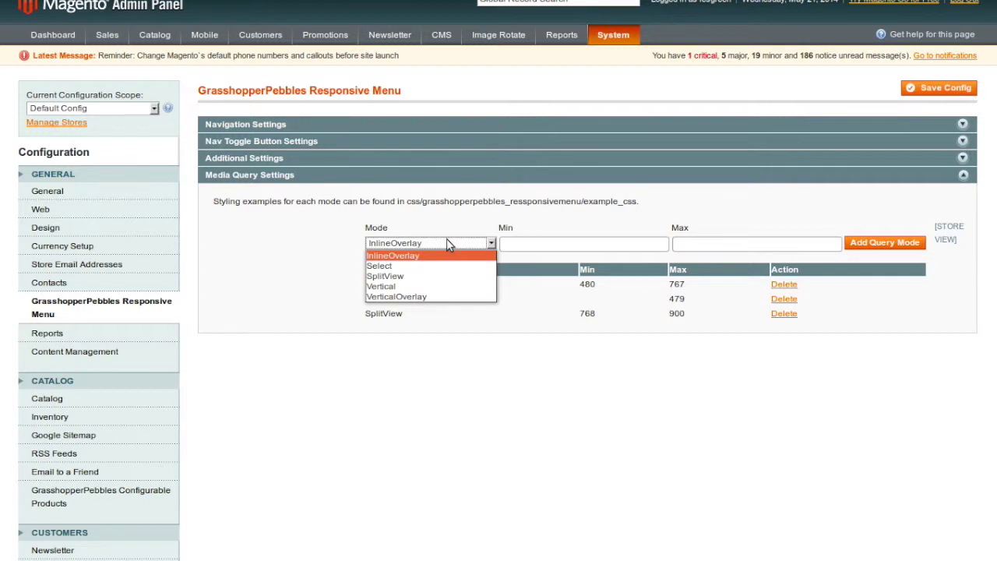
pyautogui.click(448, 245)
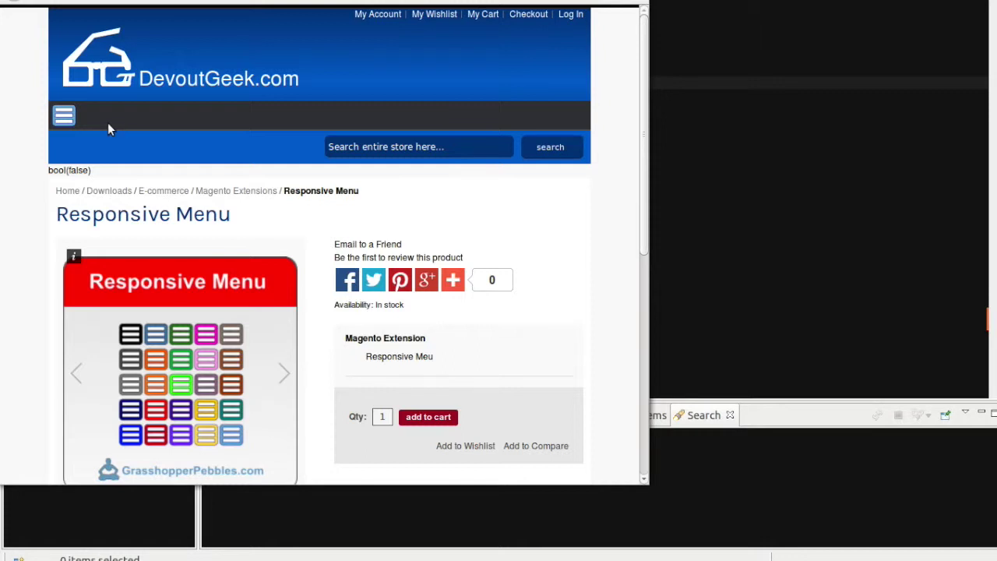
# Test the SplitView menu on the reduced-width storefront by opening it, expanding and collapsing Apparel and Downloads, and closing it
pyautogui.click(66, 118)
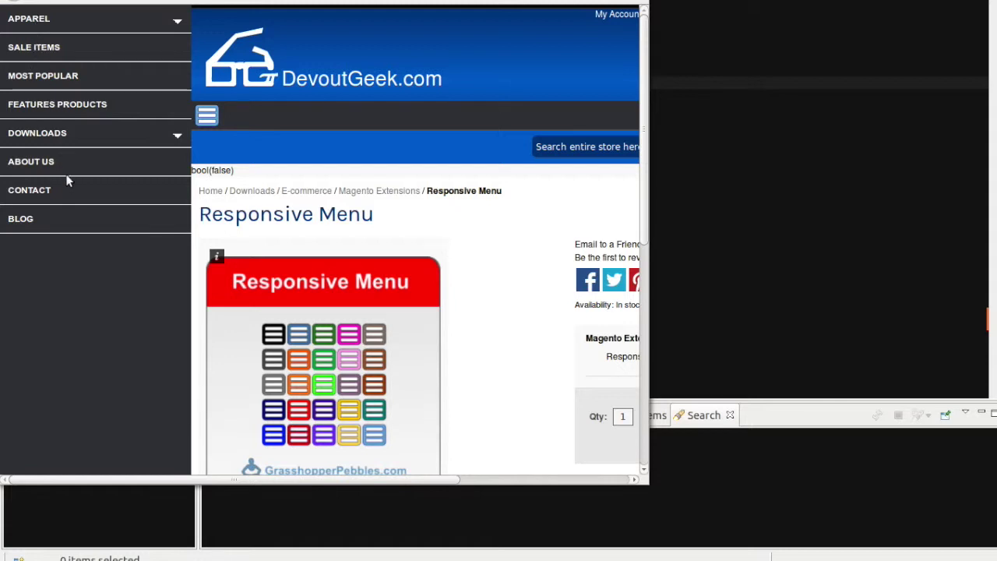
pyautogui.click(178, 24)
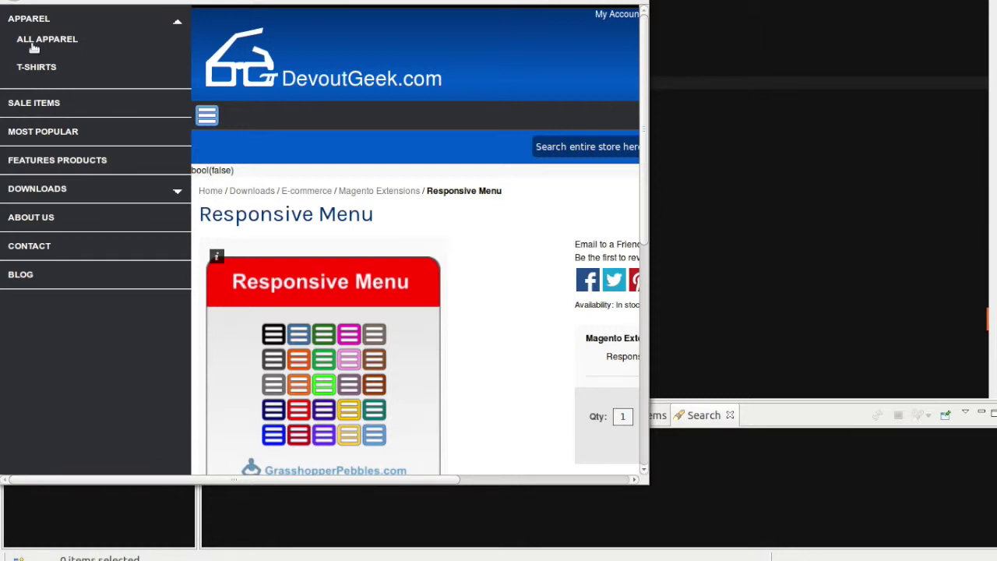
pyautogui.click(176, 22)
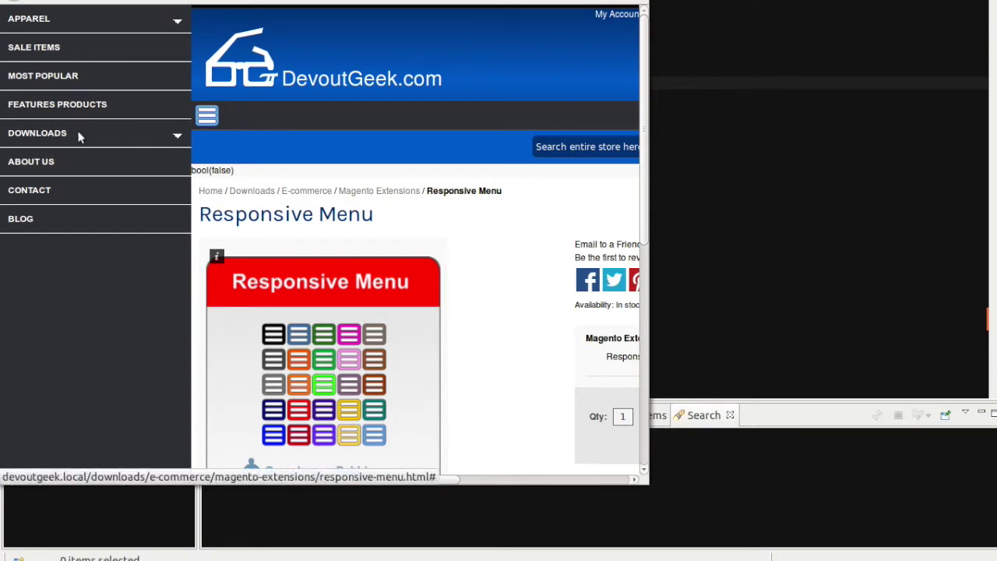
pyautogui.click(177, 137)
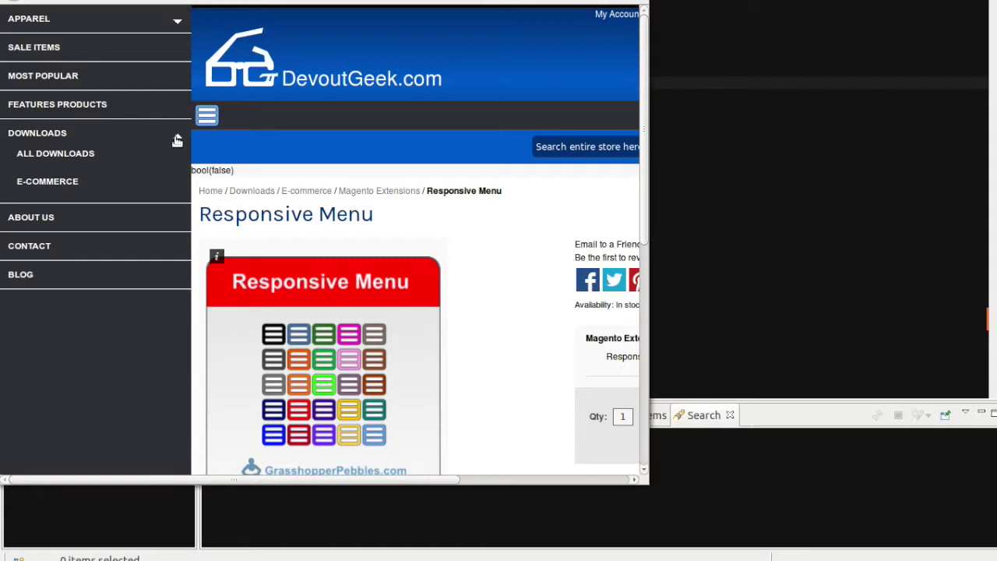
pyautogui.click(176, 138)
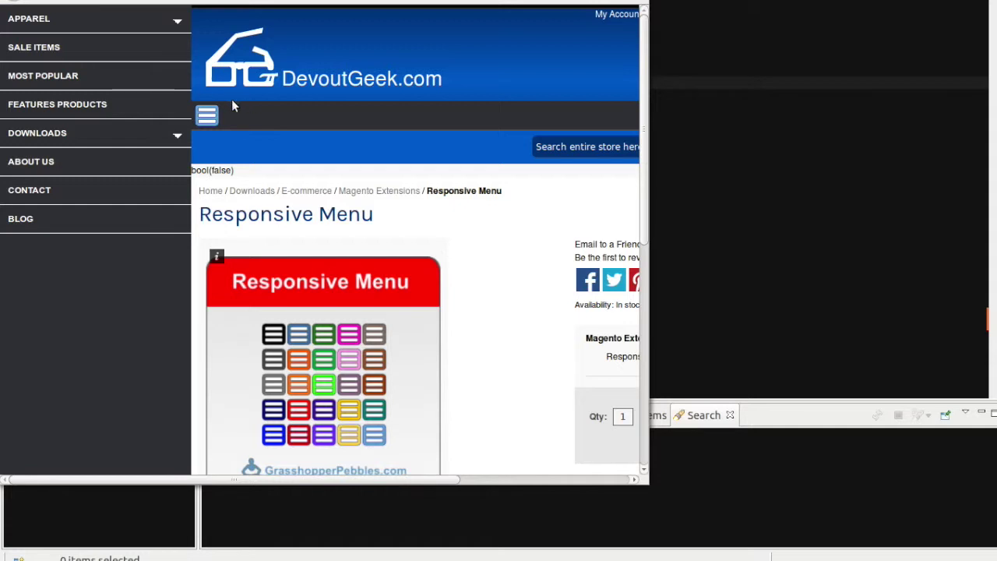
pyautogui.click(207, 117)
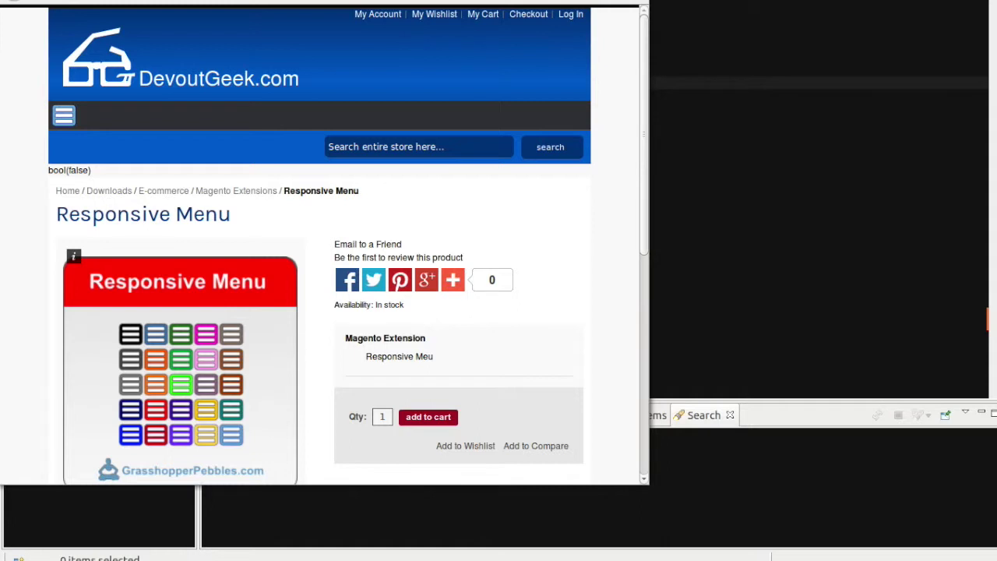
# Check the full-width storefront, narrow its window to the Vertical mode range, and test the menu and its Downloads submenu
pyautogui.click(44, 2)
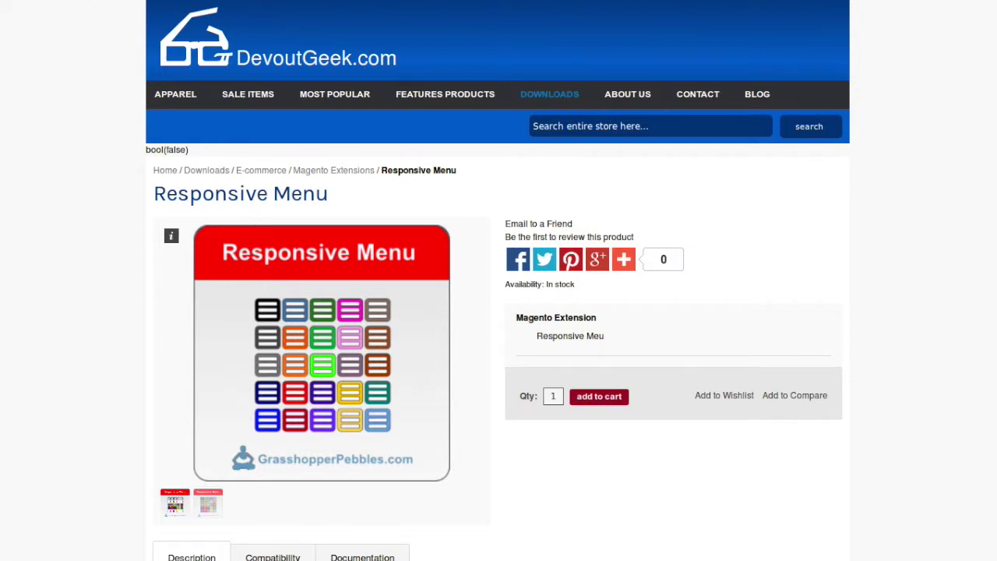
pyautogui.press('F11')
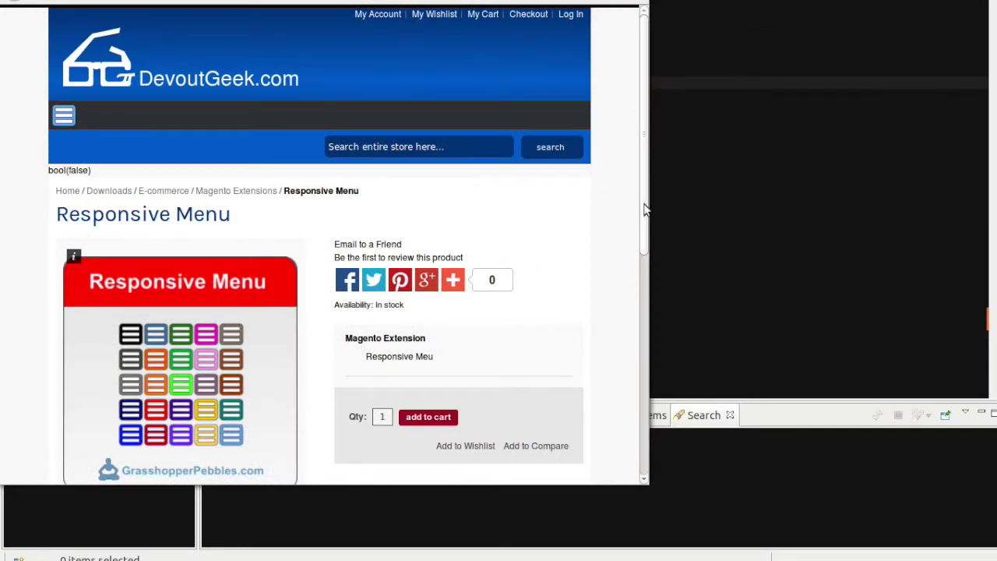
pyautogui.moveTo(646, 207); pyautogui.dragTo(427, 208)
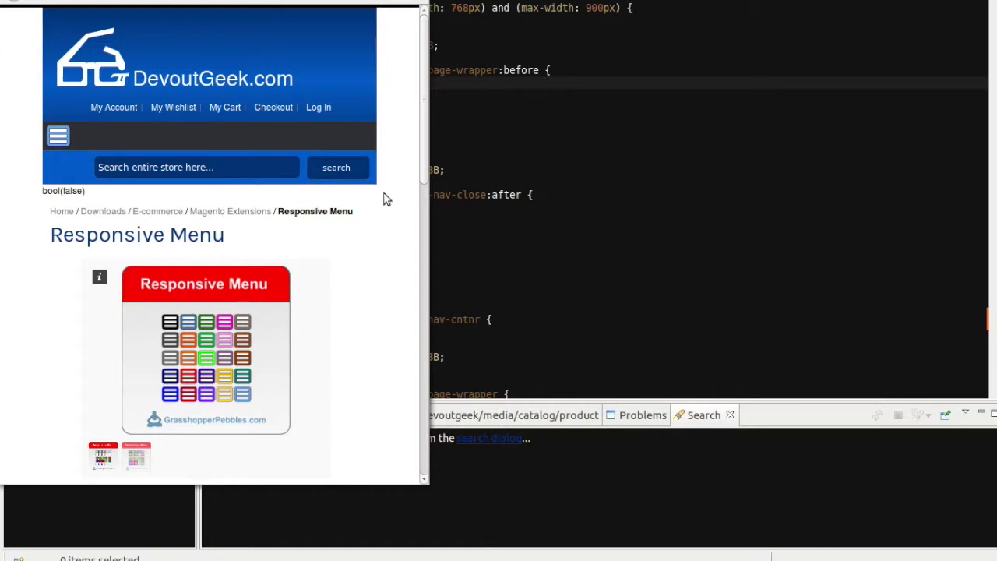
pyautogui.click(59, 137)
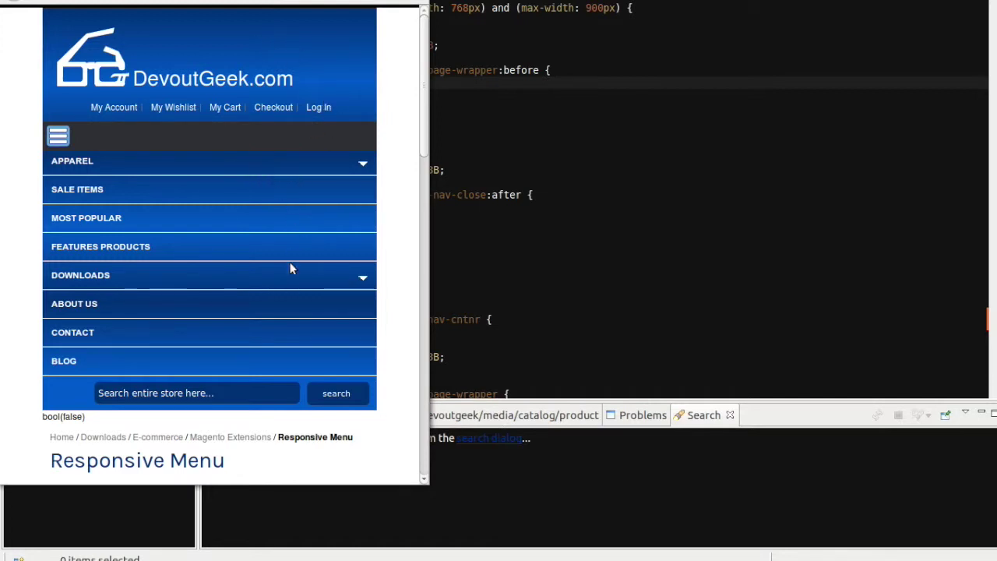
pyautogui.click(364, 278)
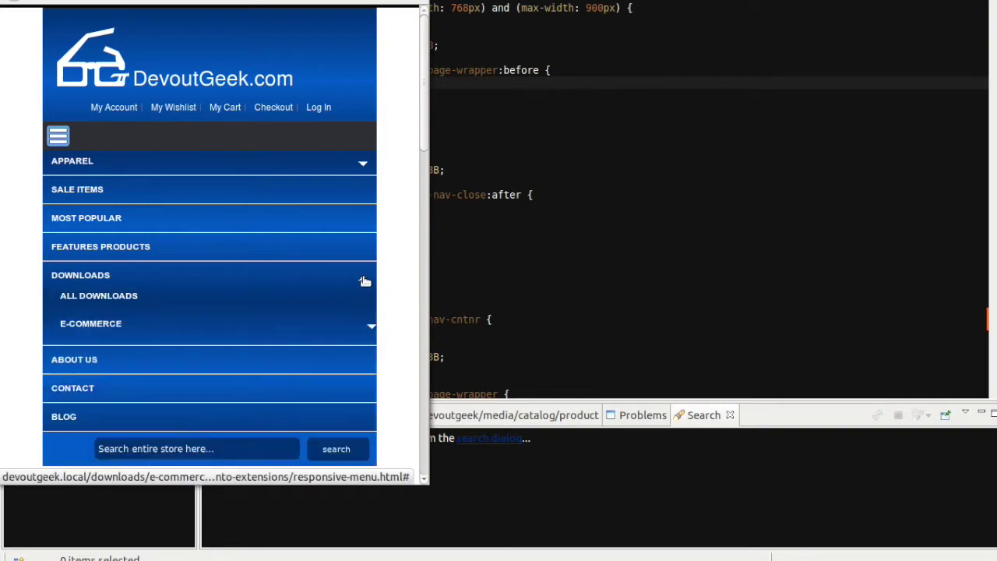
pyautogui.click(364, 279)
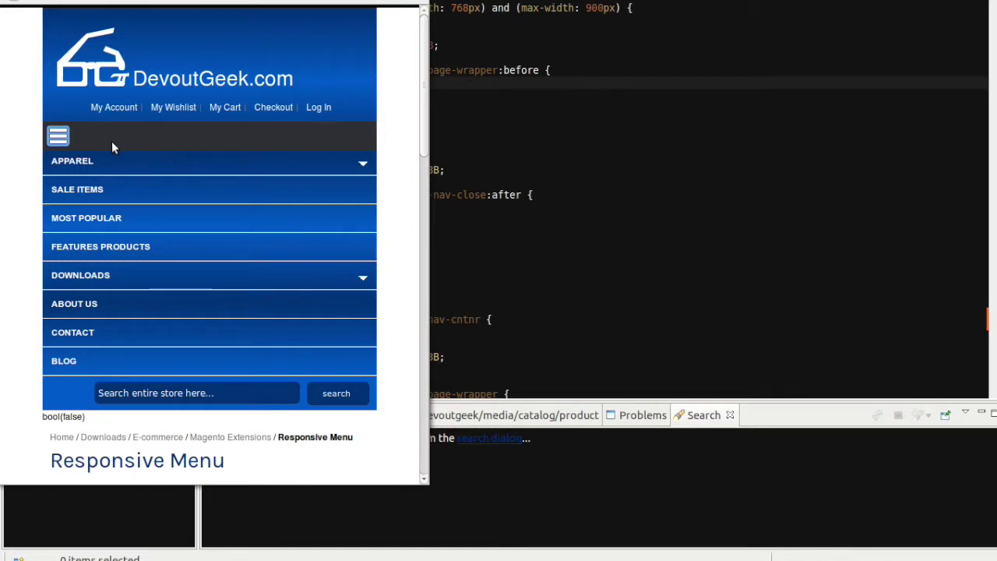
pyautogui.click(58, 138)
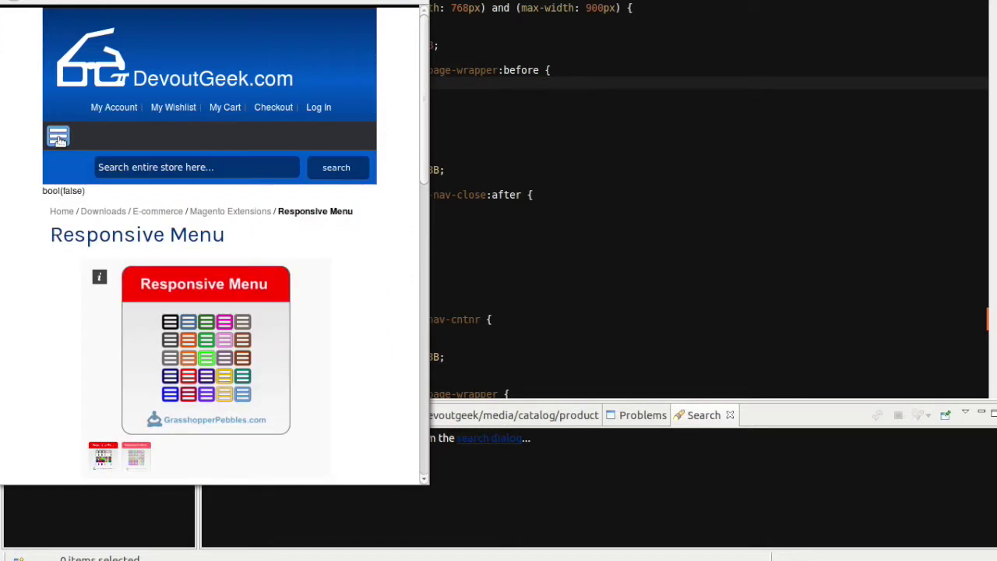
# Narrow the storefront window further to the Select mode range and open the MENU dropdown to examine its entries
pyautogui.click(406, 225)
pyautogui.moveTo(406, 222); pyautogui.dragTo(308, 212)
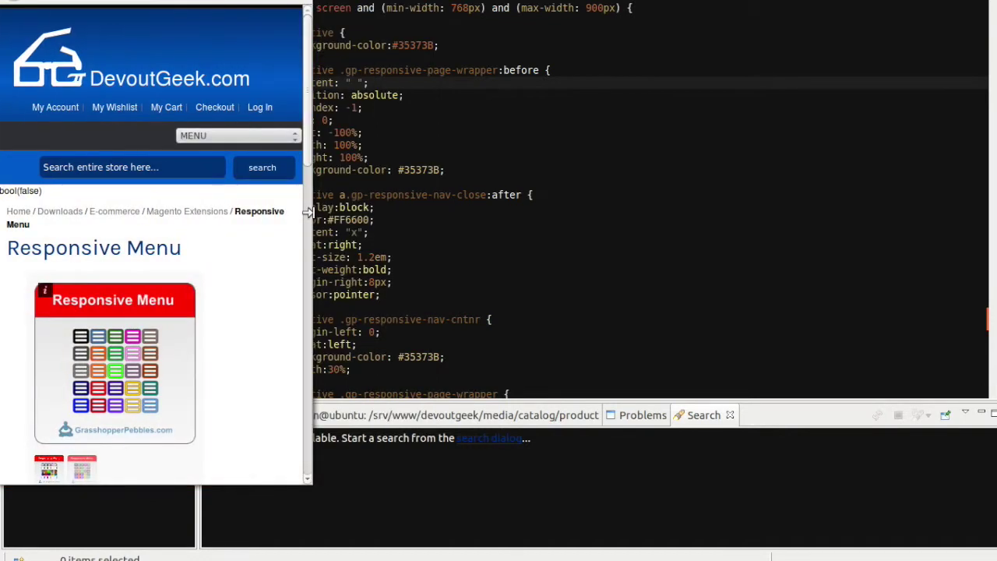
pyautogui.click(253, 137)
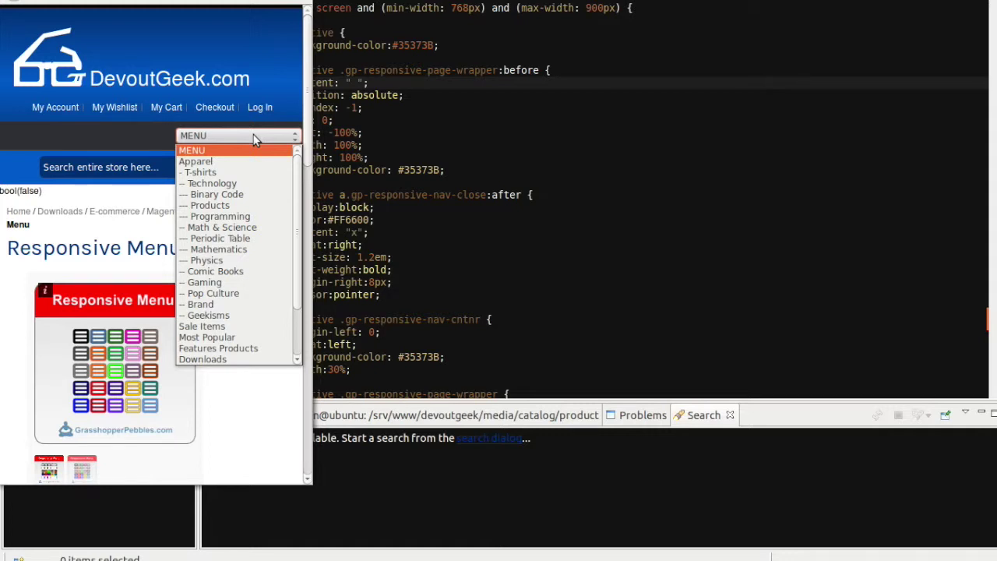
# Close the storefront's MENU dropdown and check the Select mode entry in the Media Query Settings list of the Magento admin
pyautogui.click(253, 137)
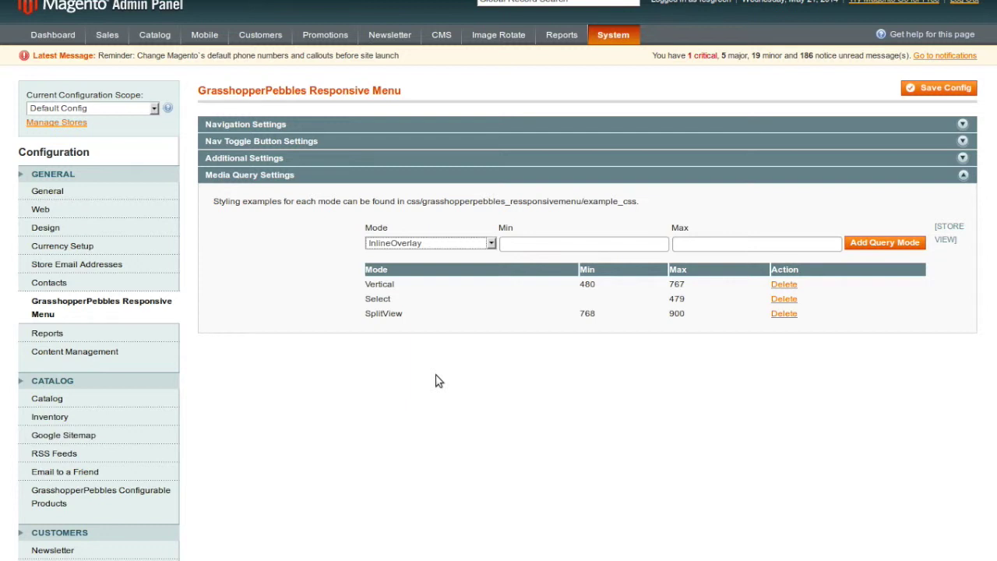
pyautogui.click(371, 304)
pyautogui.moveTo(370, 304); pyautogui.dragTo(406, 298)
# Switch to the code editor to examine the example_css folder and the body.active rules in the 768px to 900px media query, and return to the Magento admin
pyautogui.click(3, 85)
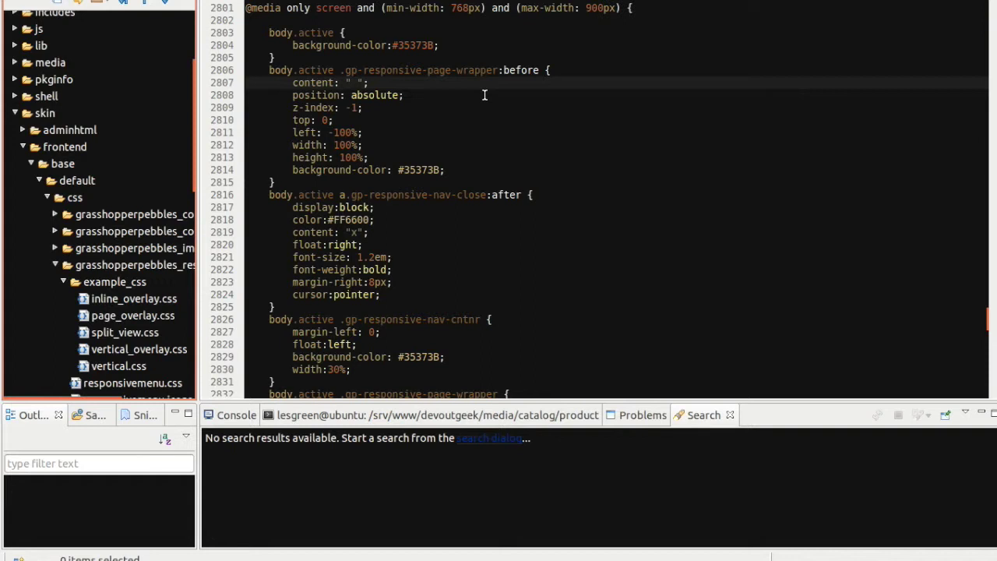
pyautogui.click(99, 285)
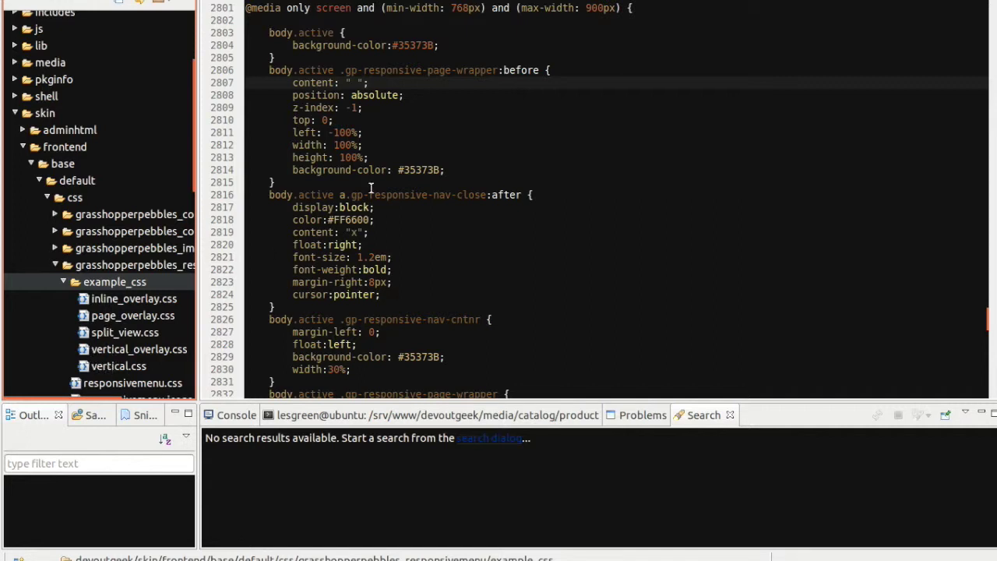
pyautogui.click(410, 70)
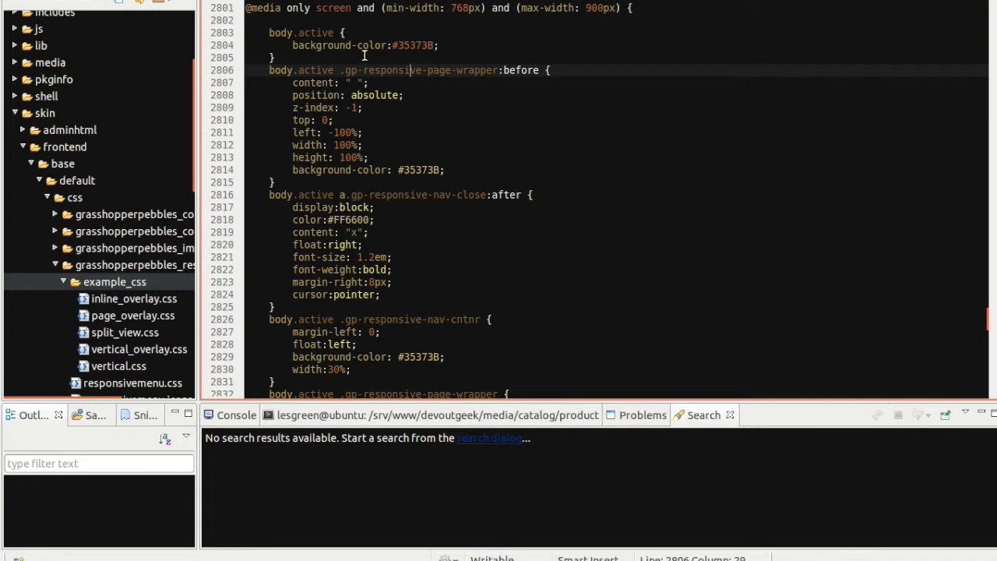
pyautogui.moveTo(267, 33); pyautogui.dragTo(458, 344)
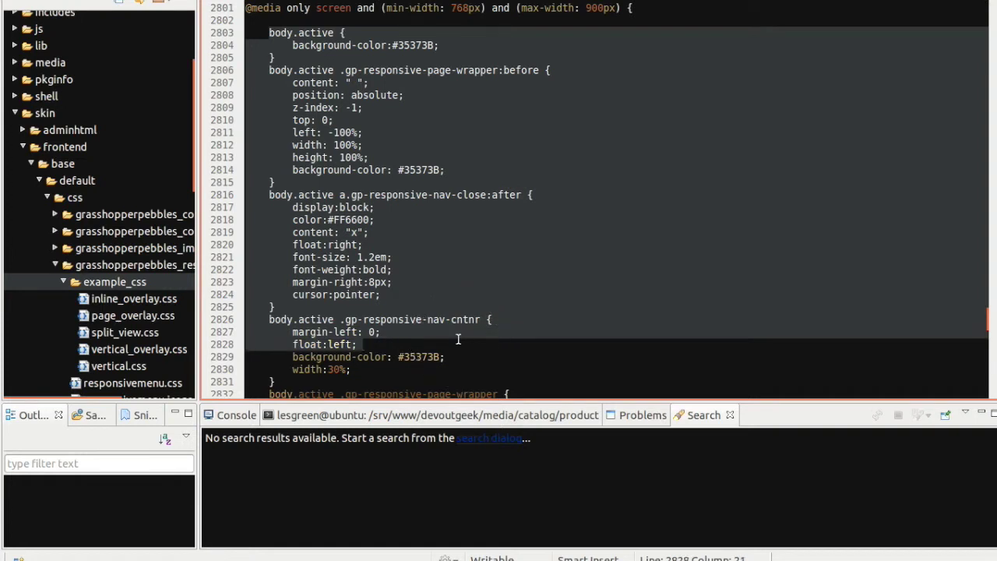
pyautogui.click(331, 251)
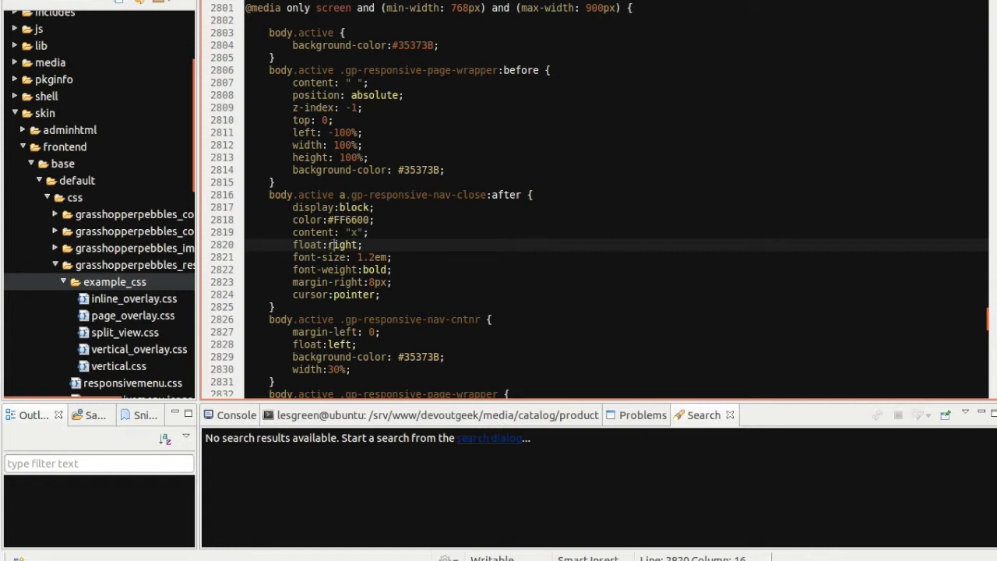
pyautogui.click(10, 128)
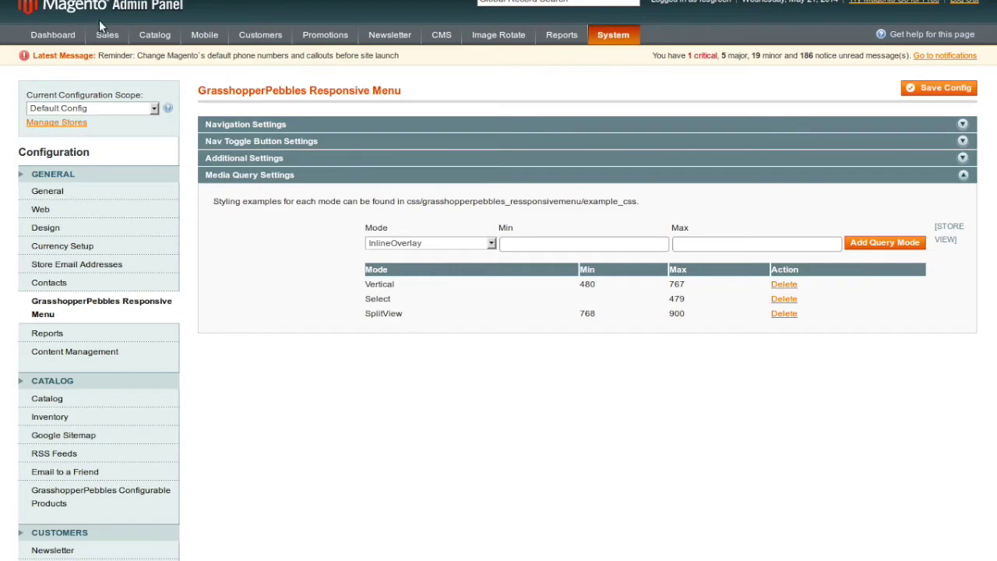